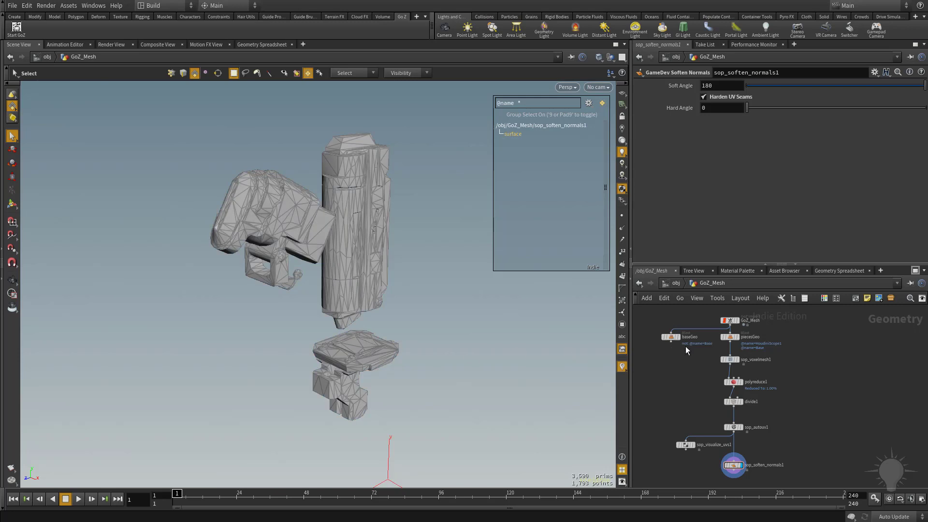
Display the piecesGeo Blast node's output and show the pieces shaded without wireframe.
scroll(757, 413, up, 3)
middle_drag(747, 325, 749, 425)
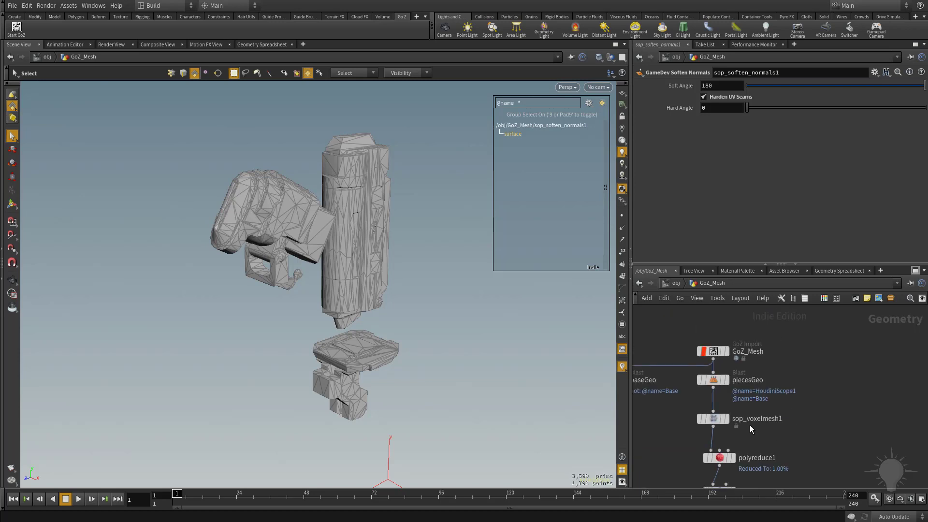
click(715, 380)
click(726, 380)
key(Escape)
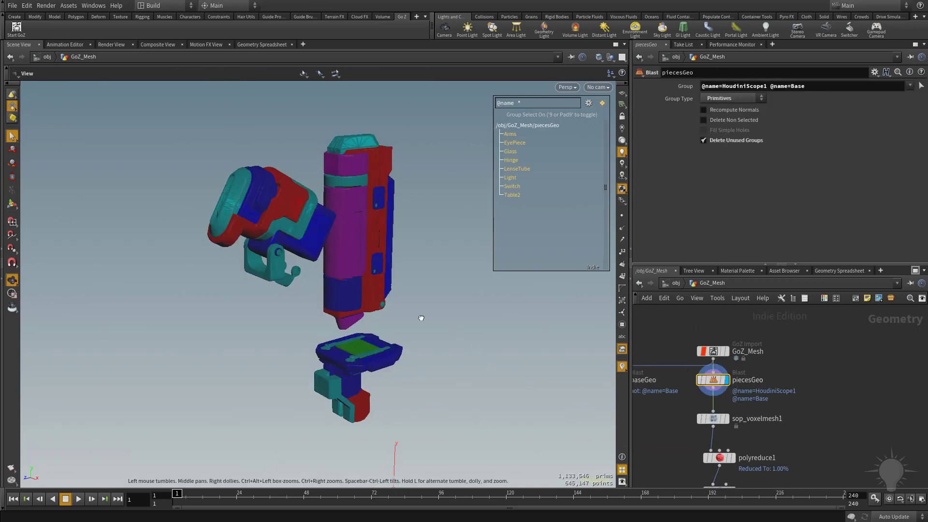
drag(421, 318, 447, 317)
key(s)
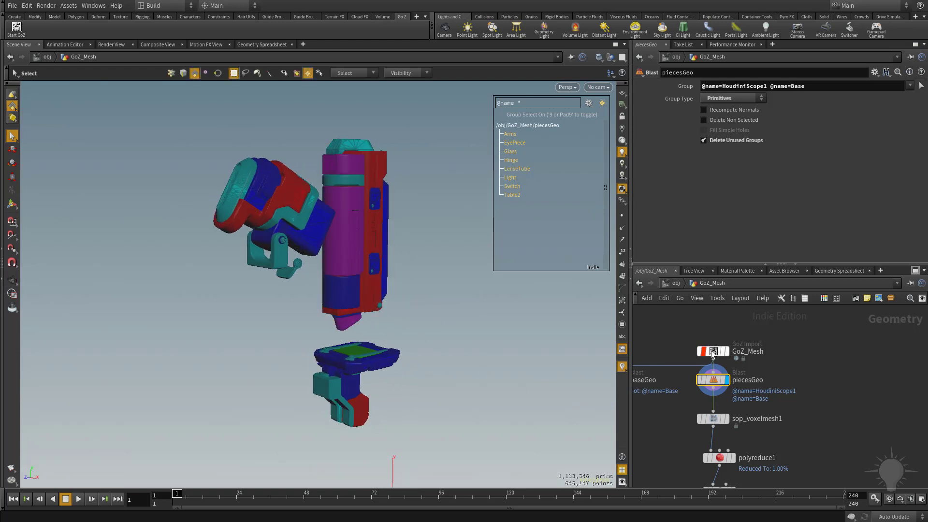
alt+middle_drag(466, 325, 451, 340)
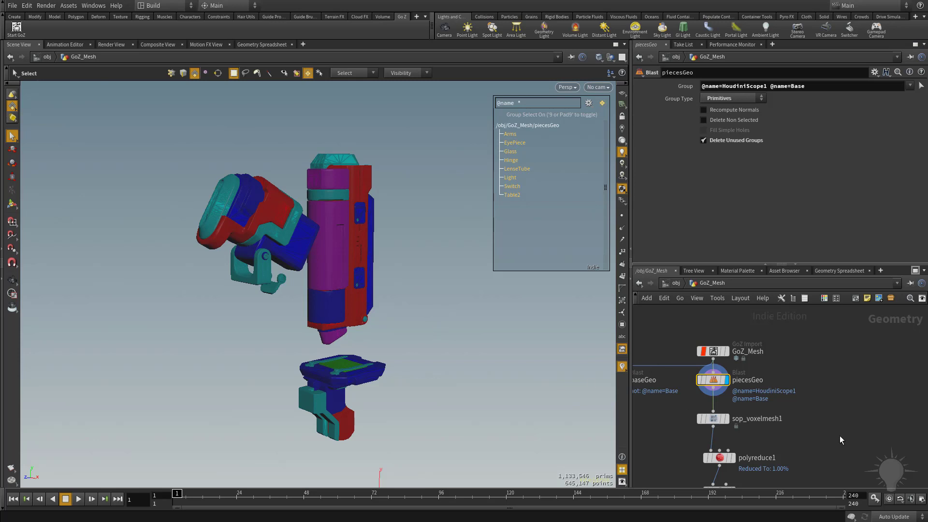
middle_drag(819, 425, 773, 406)
alt+drag(444, 343, 485, 338)
key(shift+w)
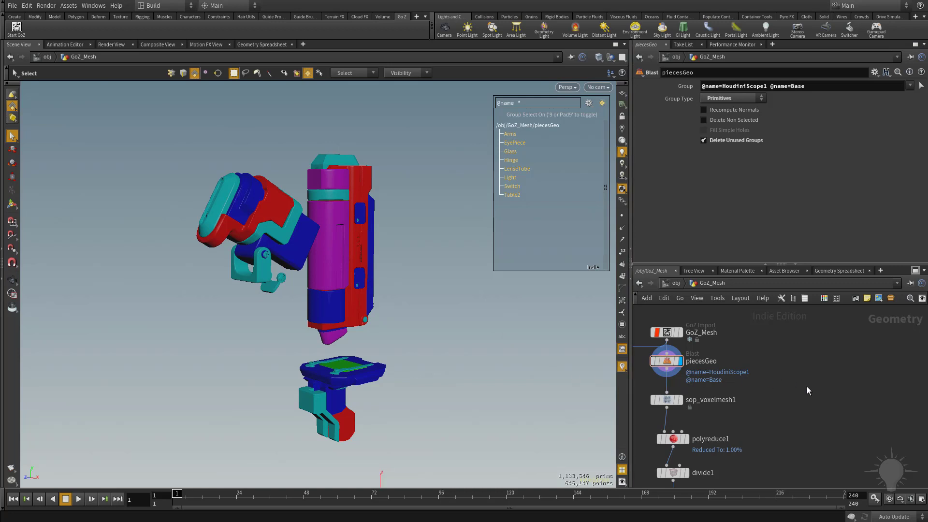
Add a Normal node to the network and connect piecesGeo to its input.
key(Tab)
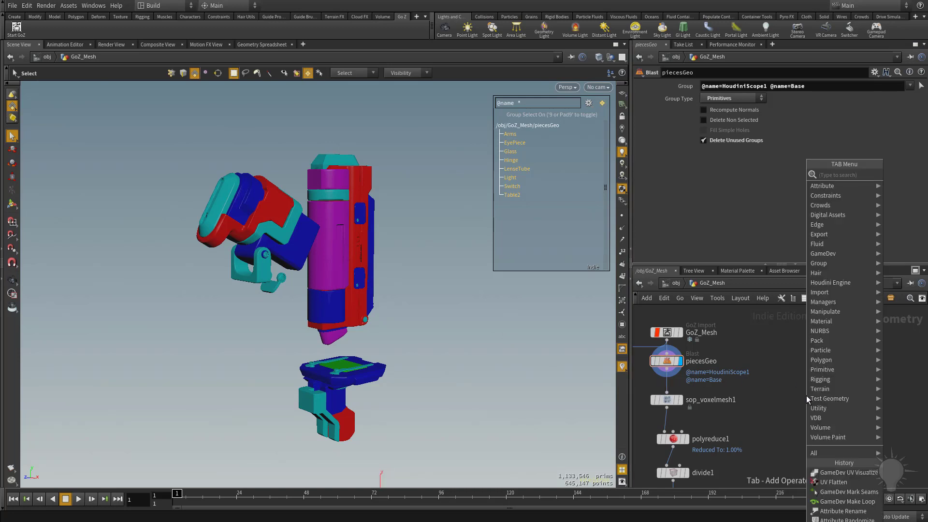
key(Escape)
click(806, 395)
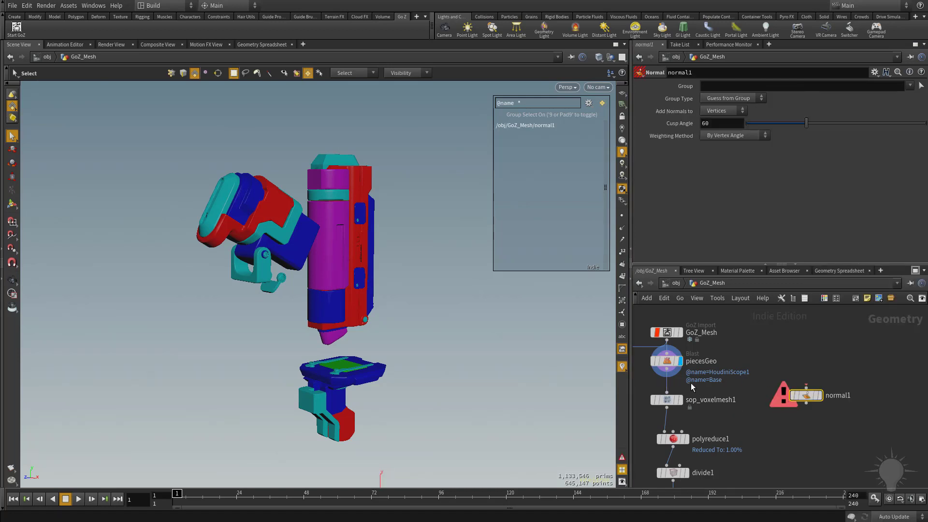
drag(667, 373, 805, 390)
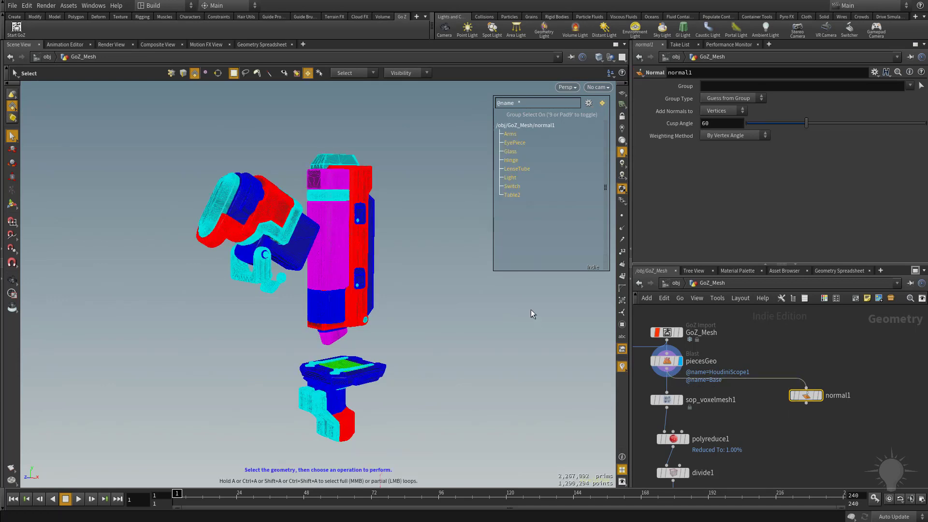
Display the Normal node's result and set its weighting method to By Face Area.
click(820, 395)
click(732, 137)
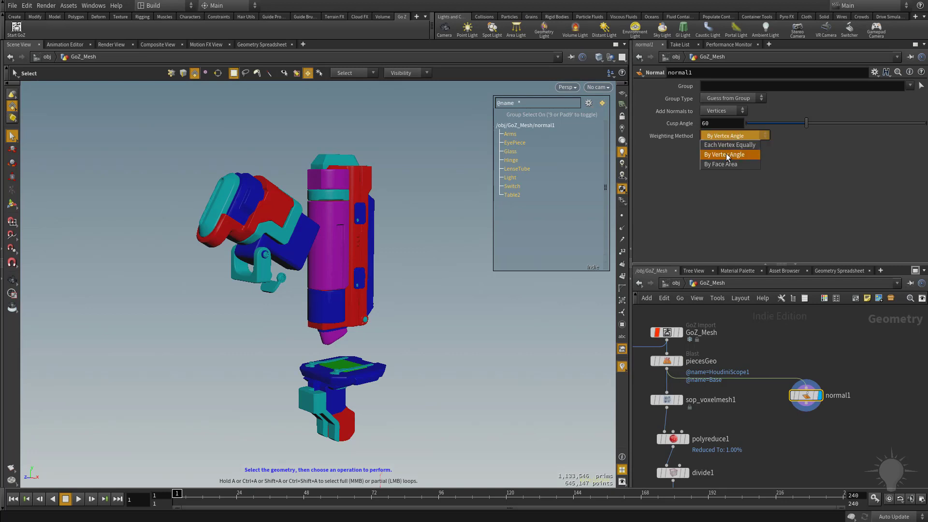
click(726, 153)
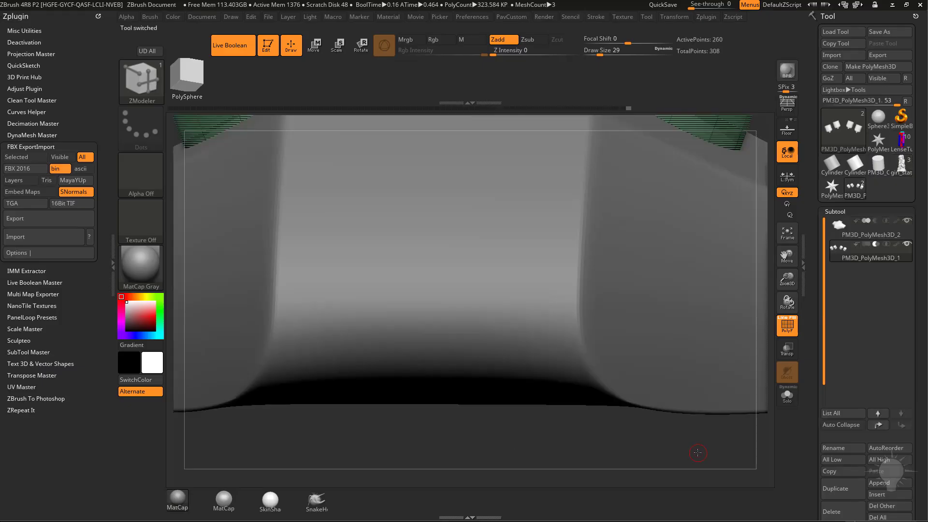
Switch to ZBrush and examine the bracket's live boolean cutouts with and without the polyframe.
drag(700, 451, 707, 324)
click(788, 328)
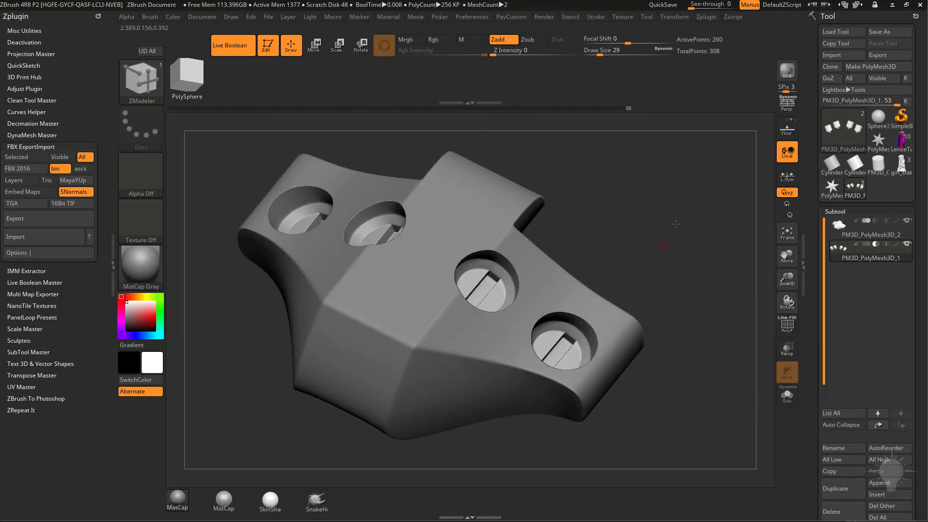
drag(675, 223, 702, 273)
click(787, 329)
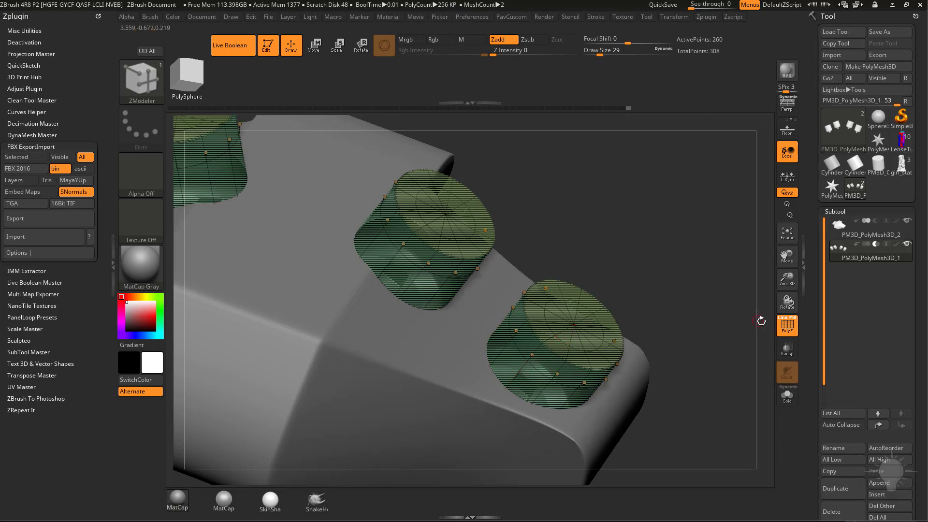
click(787, 327)
key(f)
Make a boolean mesh from the bracket and its cutters, and send the visible result to Houdini through GoZ.
scroll(816, 234, down, 10)
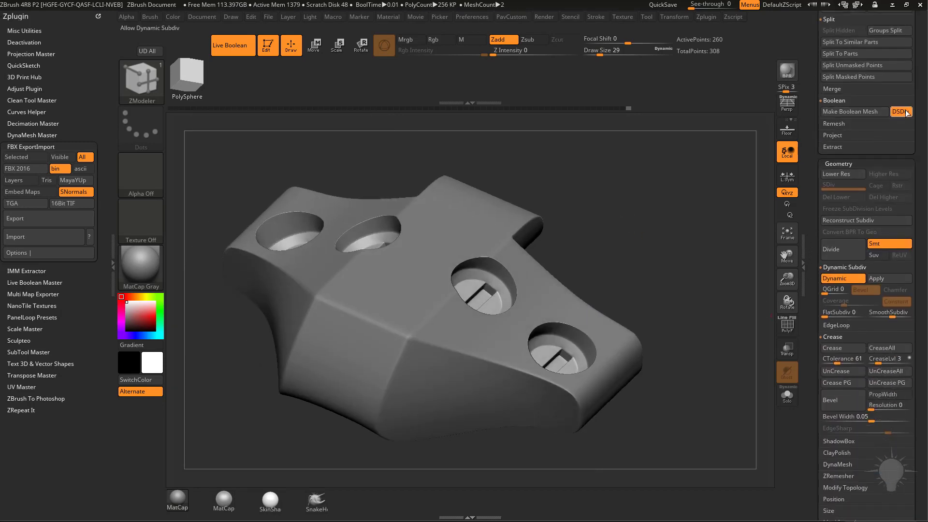
click(853, 111)
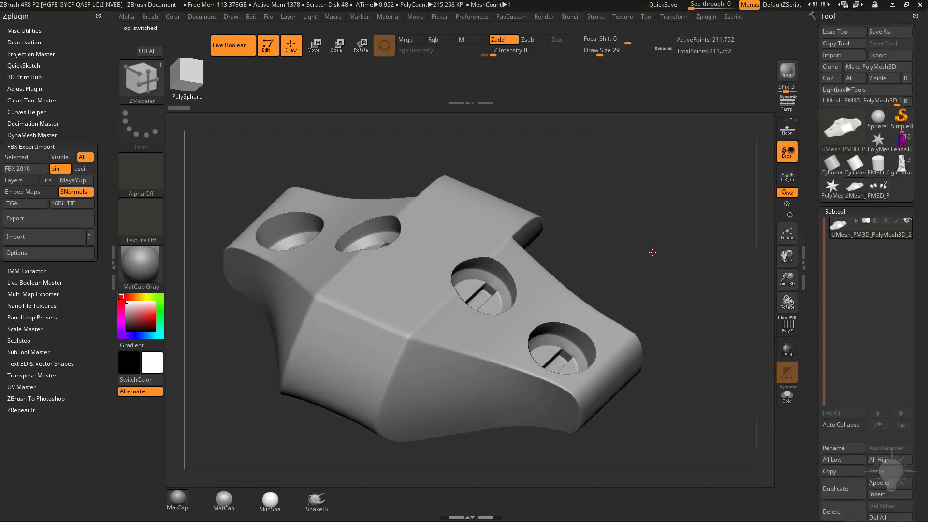
drag(681, 232, 635, 276)
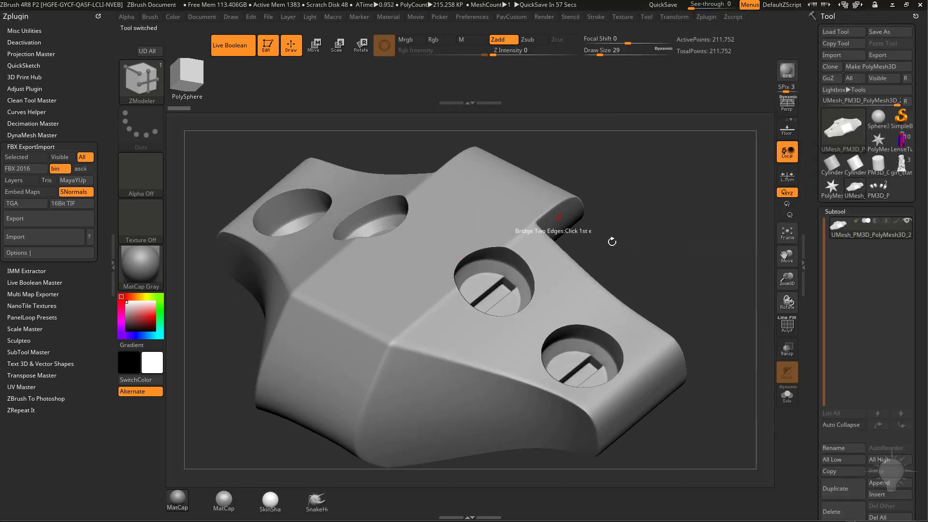
ctrl+right_drag(480, 269, 580, 250)
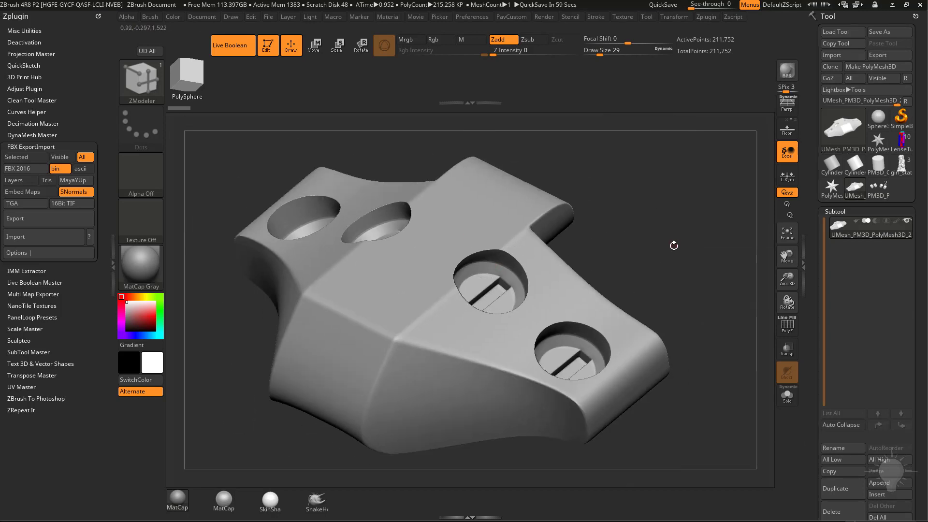
click(879, 79)
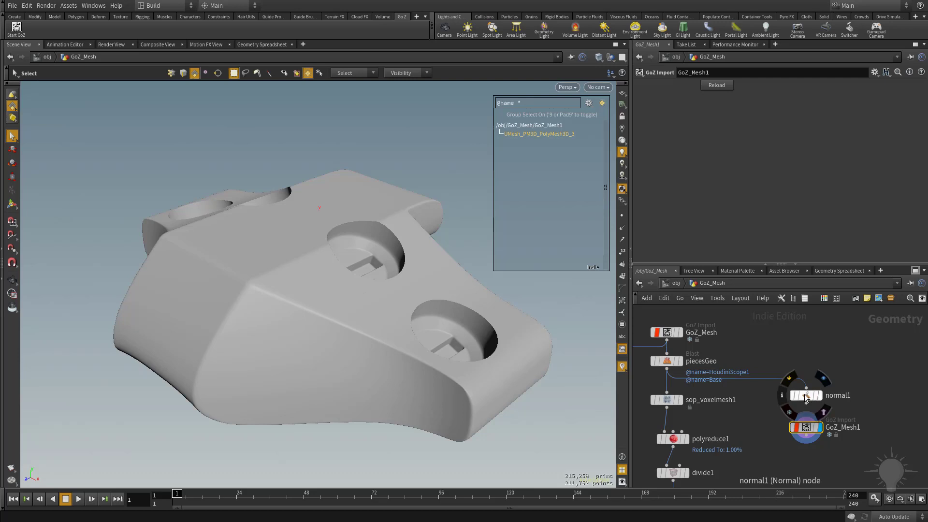
Move the Normal node below GoZ_Mesh1, feed it from that import and display its output.
drag(804, 393, 813, 467)
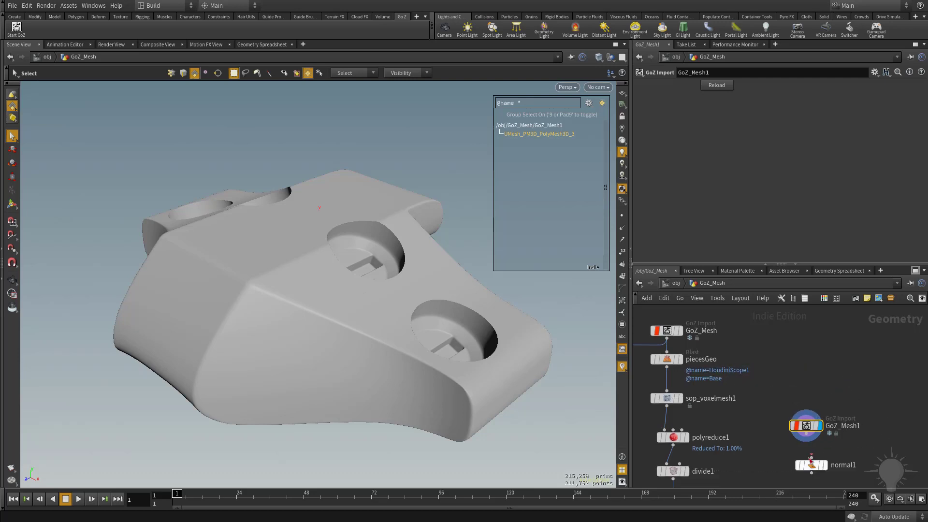
click(822, 465)
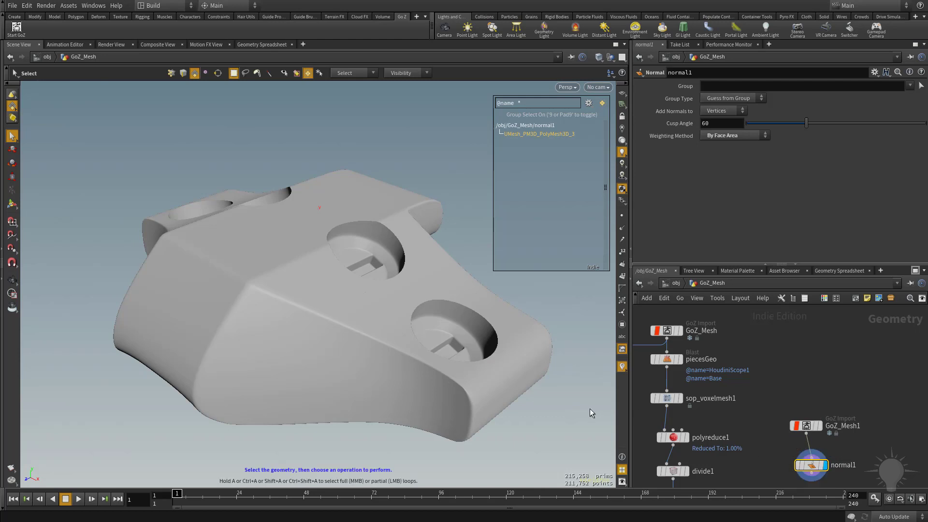
middle_drag(754, 428, 750, 387)
drag(805, 387, 811, 387)
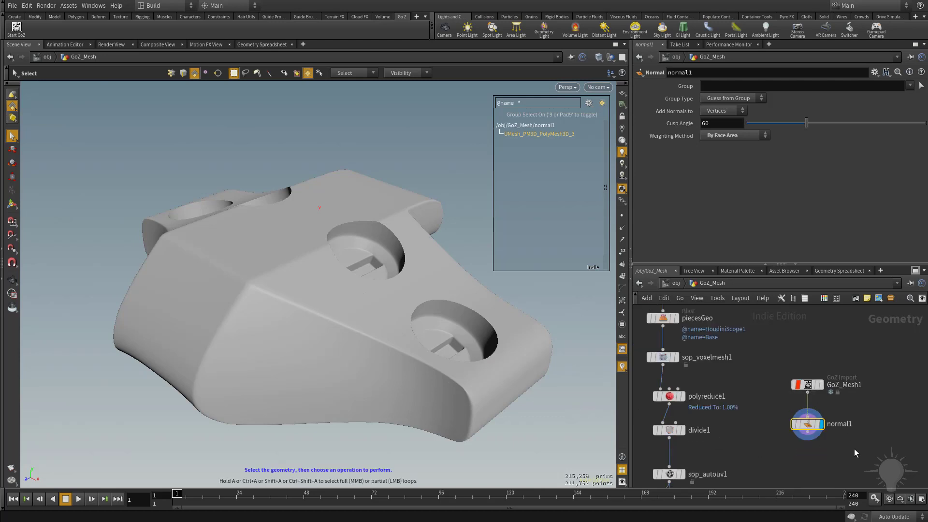
Add a GameDev Quick Material node below the Normal node, connect the two and display the material node.
alt+right_drag(427, 317, 453, 317)
alt+middle_drag(455, 317, 340, 294)
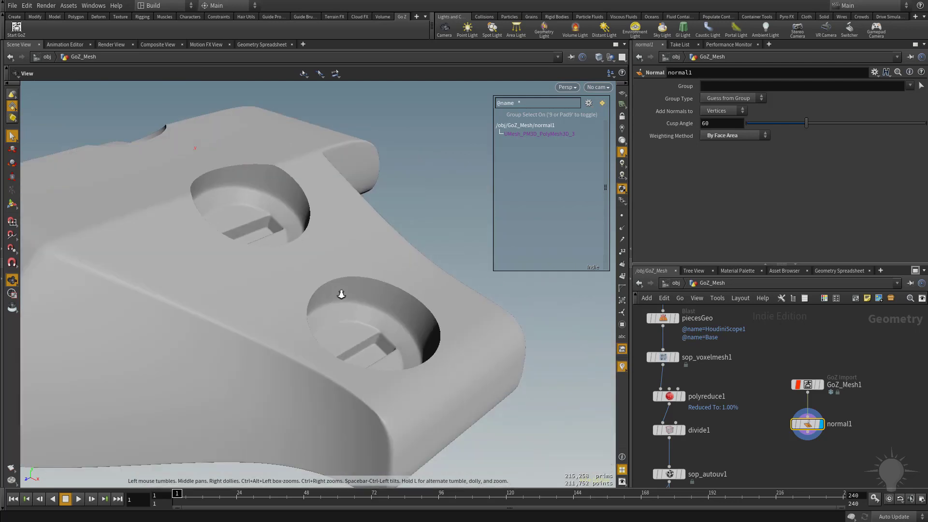
alt+right_drag(340, 294, 322, 306)
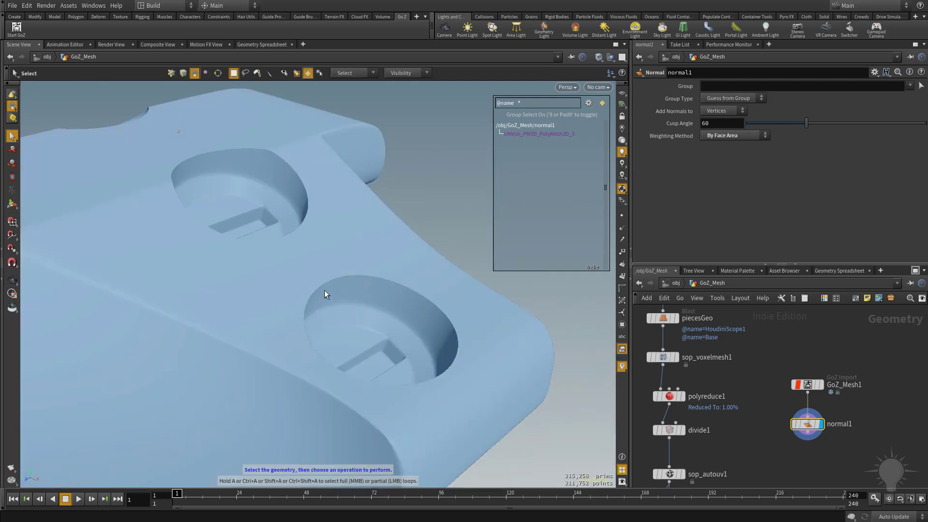
alt+middle_drag(417, 277, 448, 298)
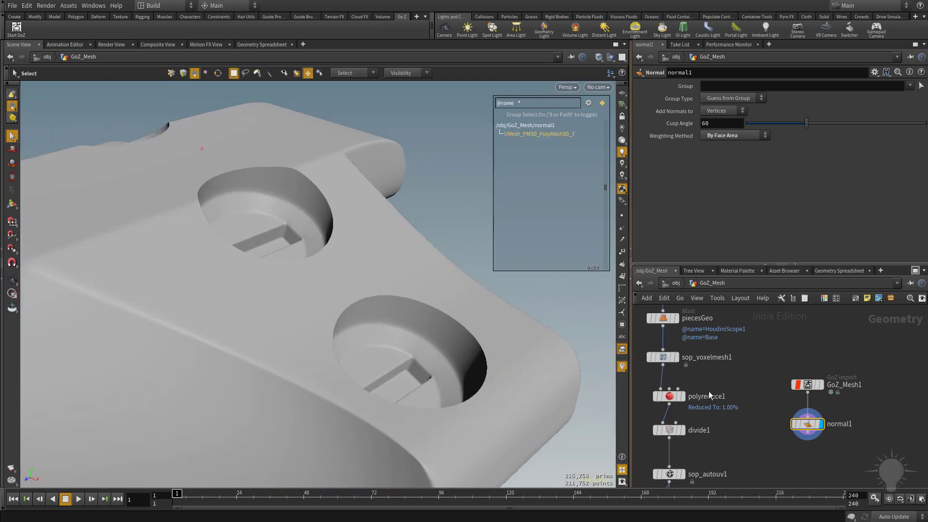
drag(807, 424, 807, 417)
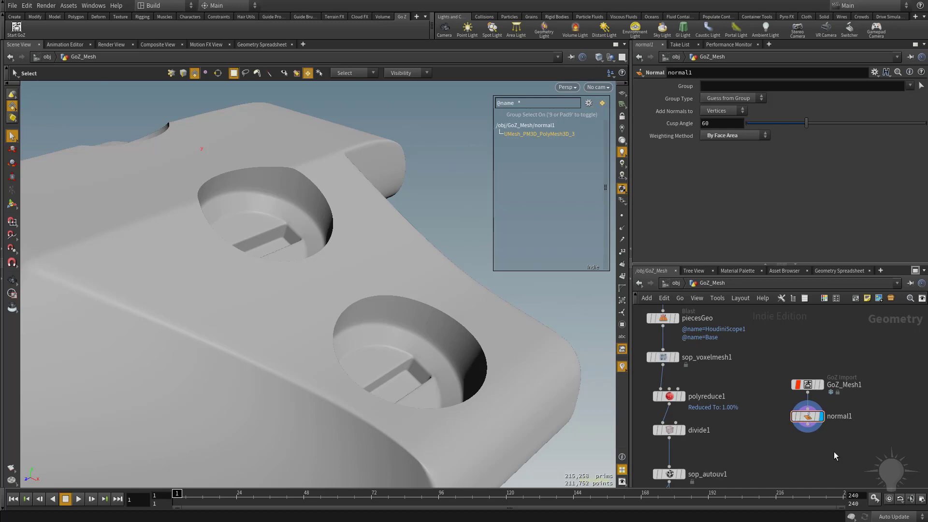
key(Tab)
text(q)
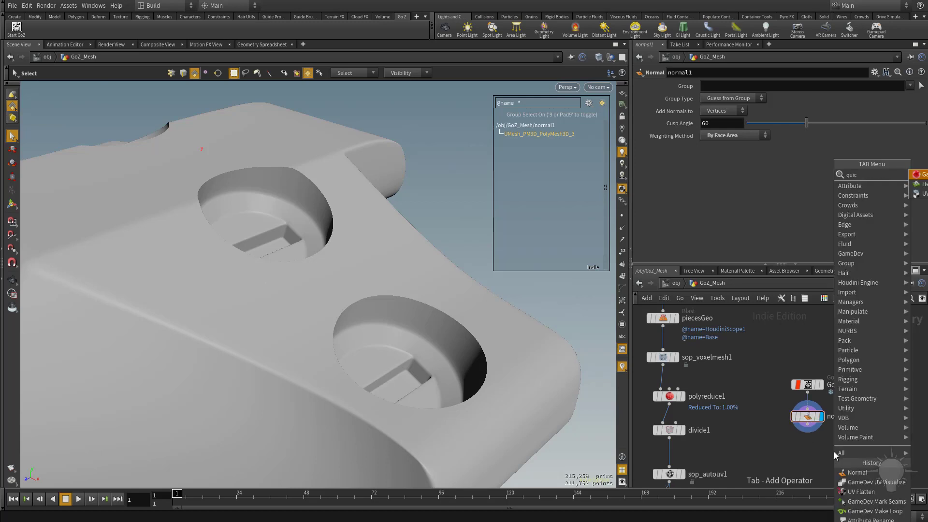
key(Return)
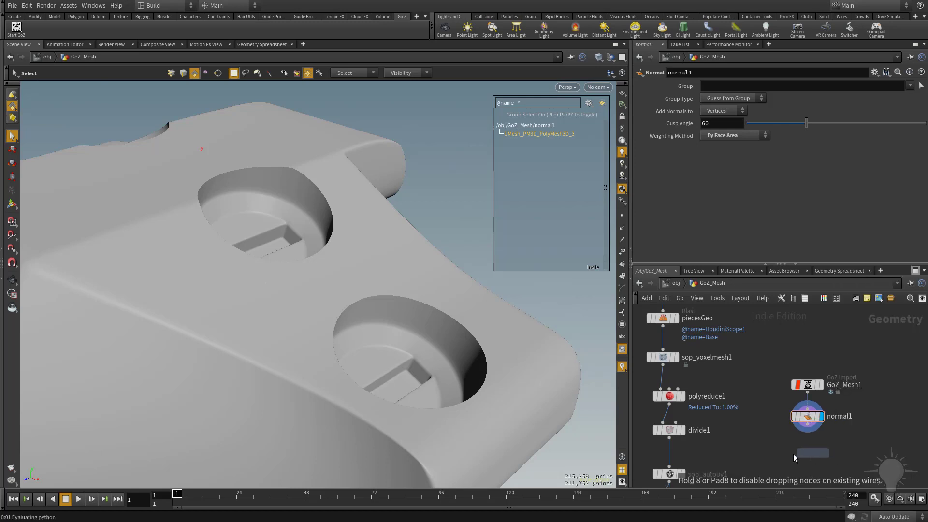
click(793, 454)
drag(797, 460, 823, 456)
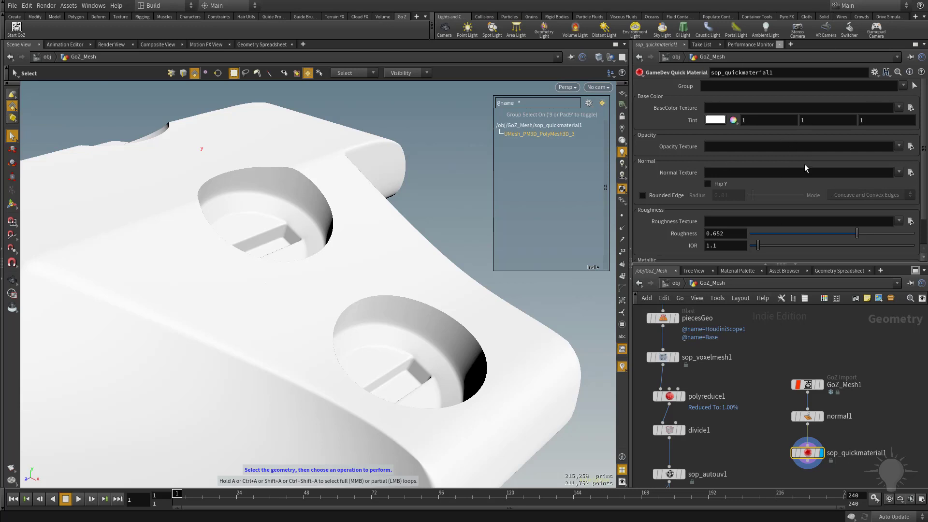
Enable Rounded Edge on the quick material and set its radius to 0.0207.
click(642, 195)
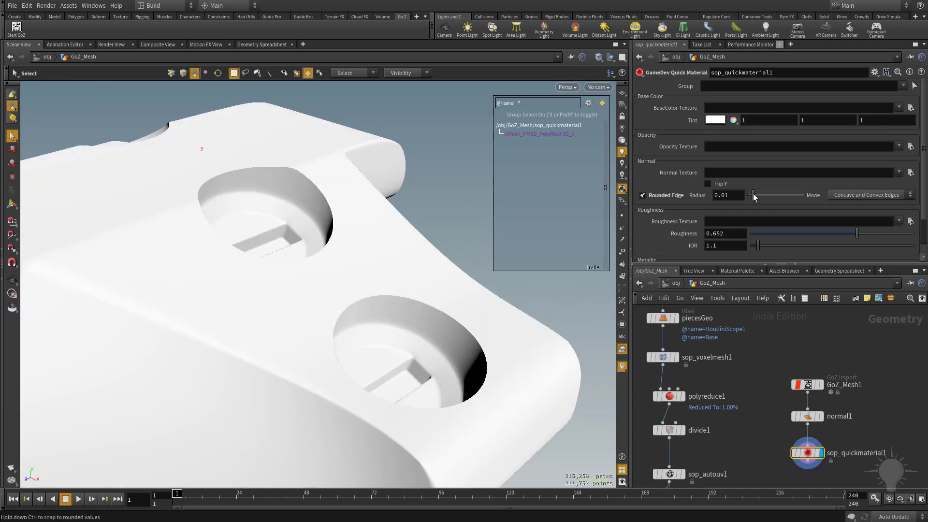
mouse_move(753, 196)
mouse_down()
mouse_move(772, 197)
mouse_move(752, 198)
mouse_move(760, 199)
mouse_up()
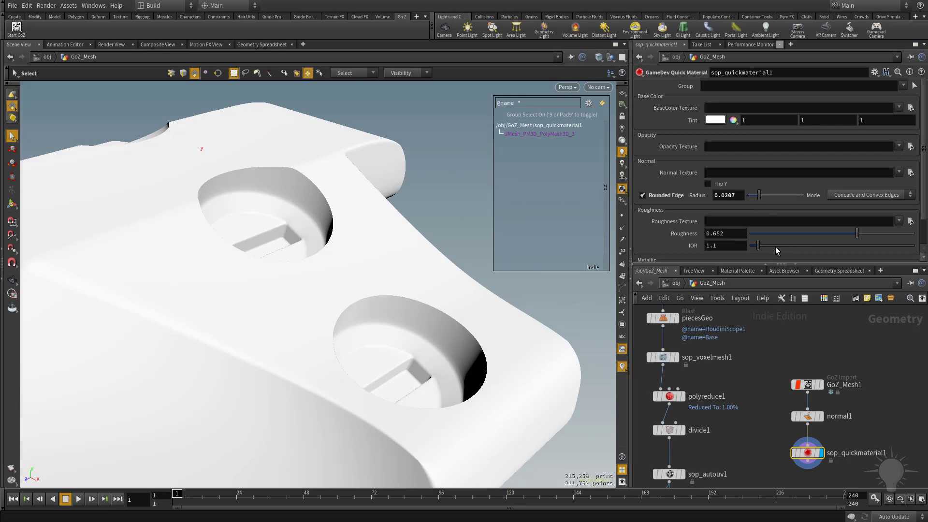
Add a Sky Light to the scene and go back inside the GoZ_Mesh network.
click(663, 29)
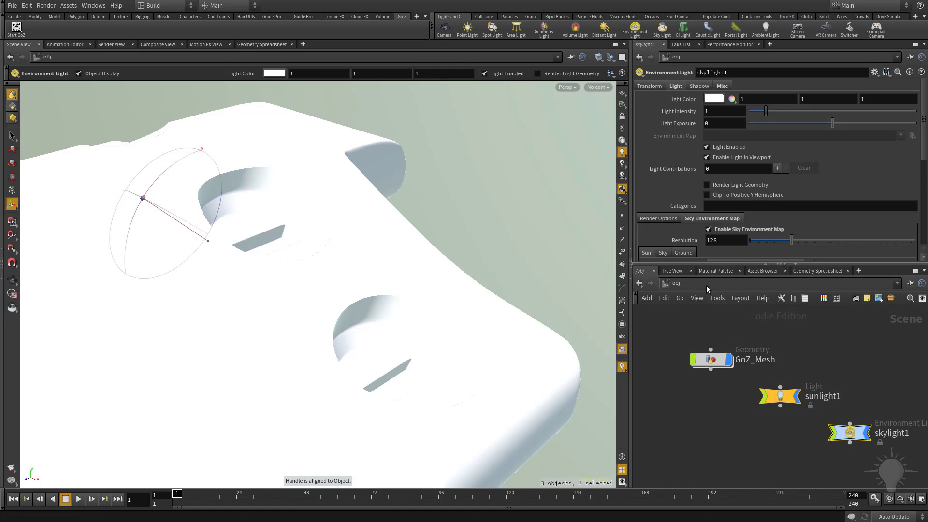
scroll(763, 340, down, 2)
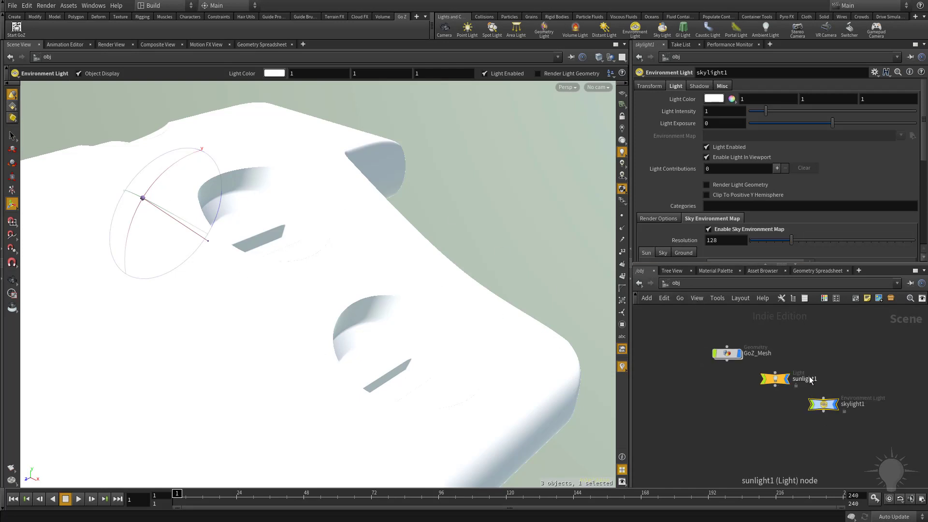
double_click(732, 357)
middle_drag(862, 408, 838, 374)
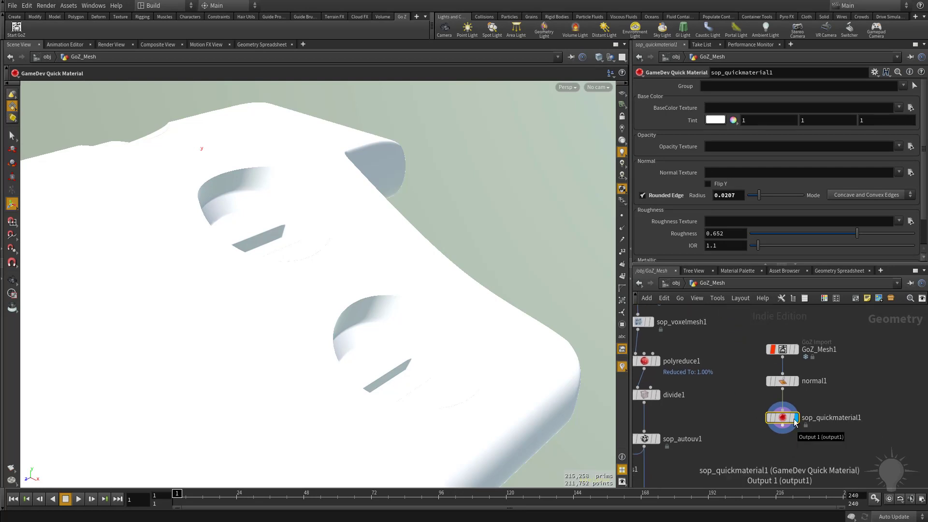
Darken the quick material's base color tint to a neutral grey of 0.297 in all channels.
click(714, 119)
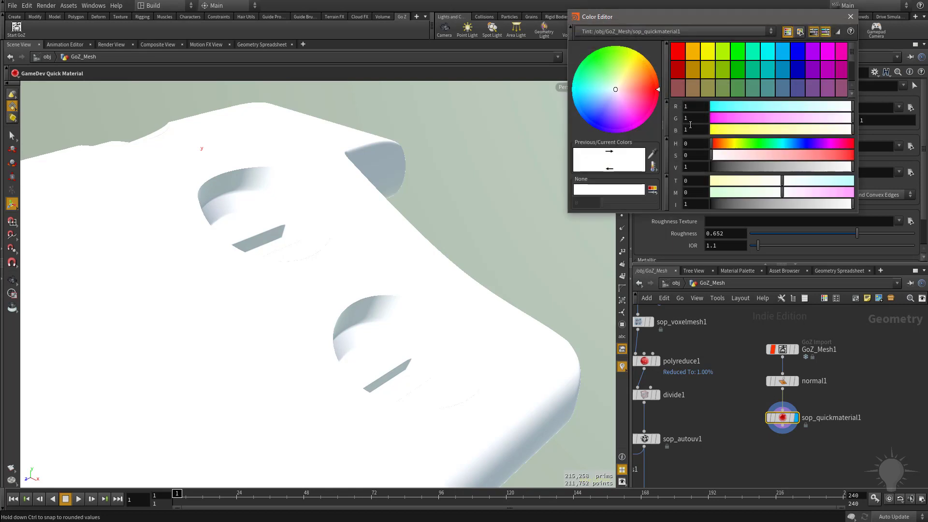
click(770, 166)
drag(764, 167, 753, 167)
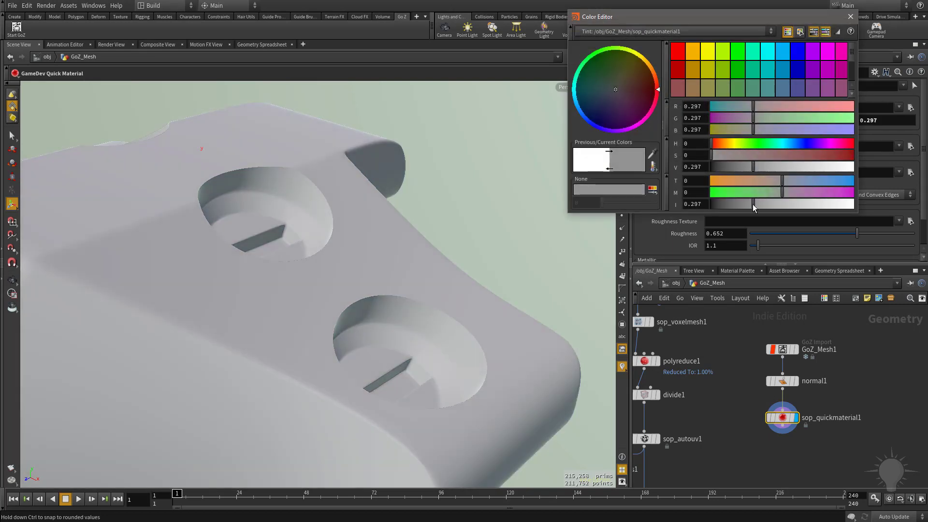
click(851, 17)
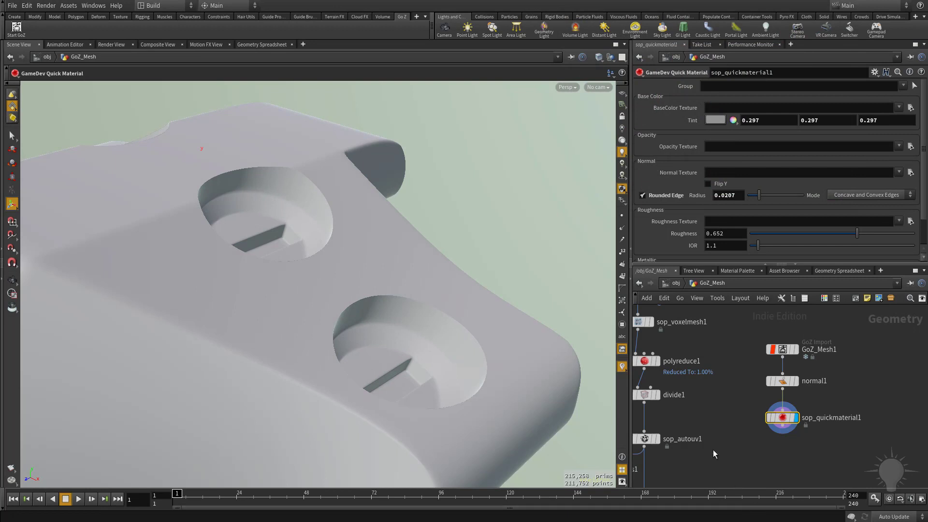
Render the model in the Render View using the Scene View 1 camera.
click(111, 44)
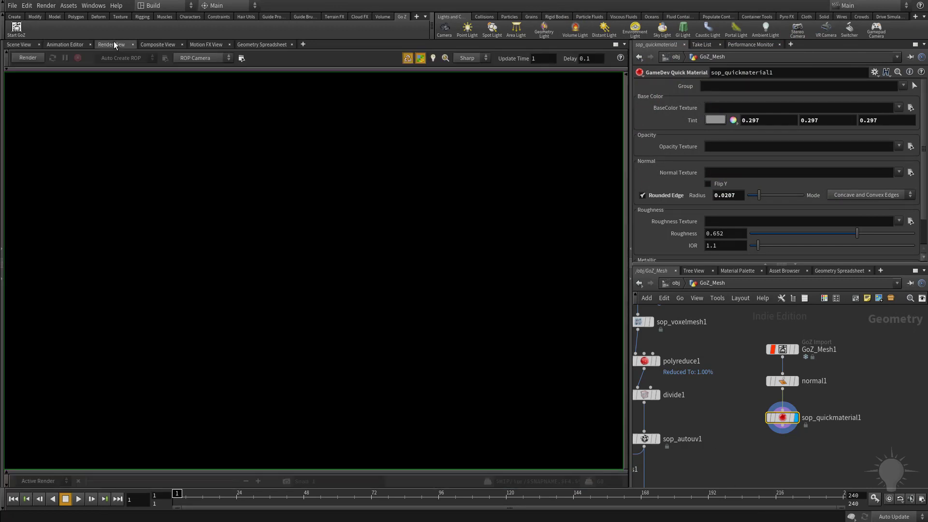
click(208, 58)
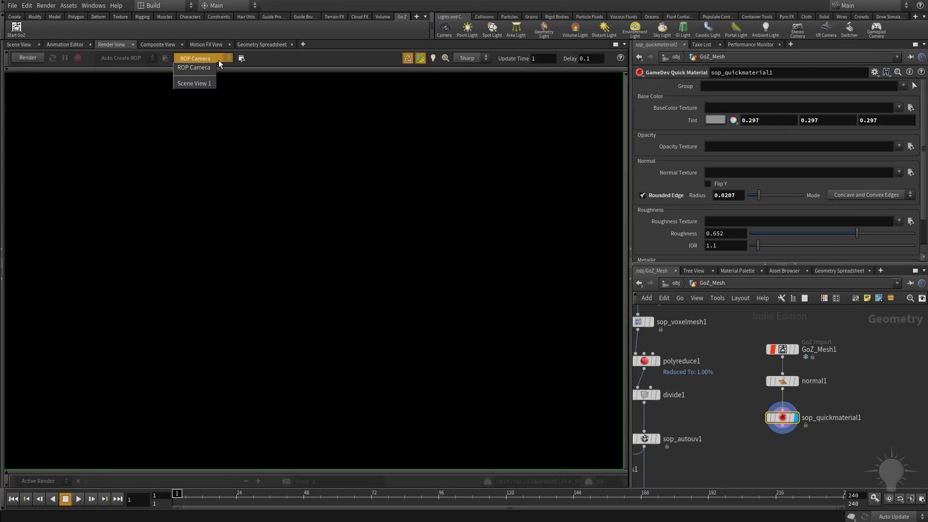
click(201, 84)
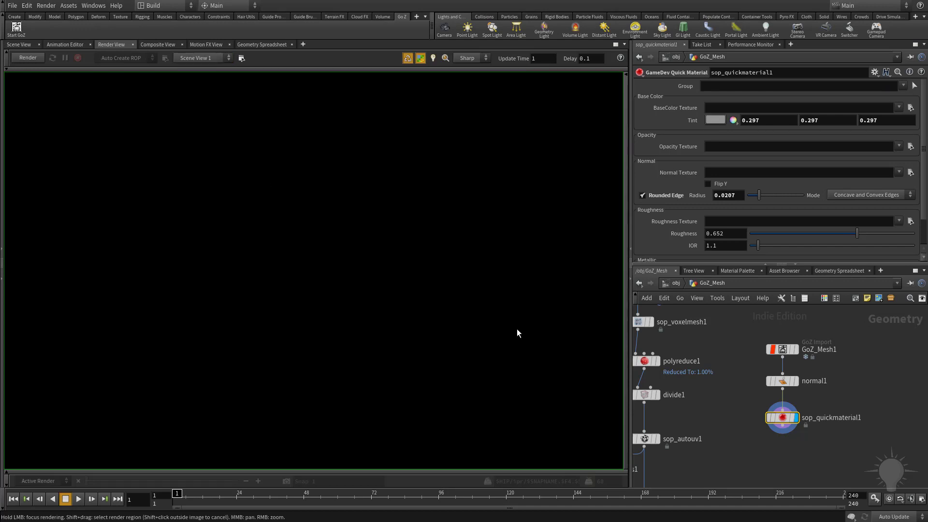
click(28, 58)
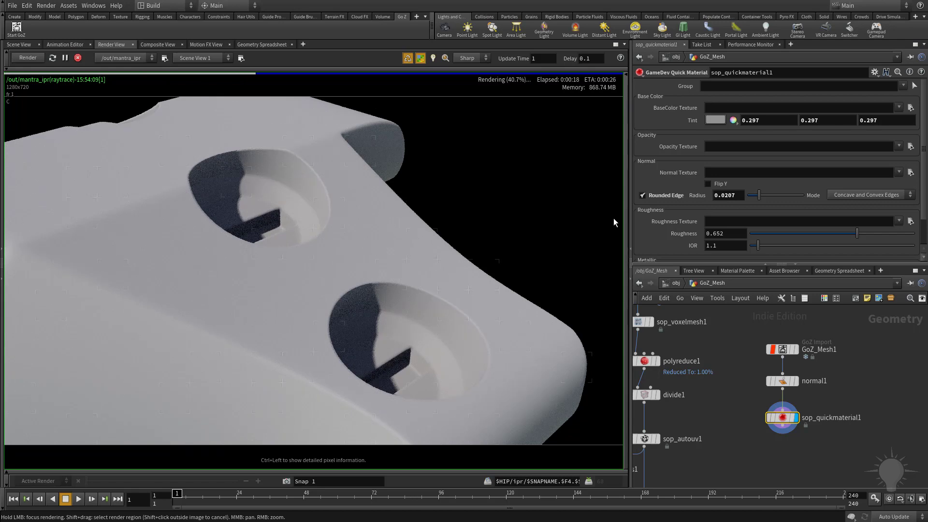
Try a Rounded Edge radius of 0.0603 in the live render, and bring it back down to 0.0224.
drag(758, 195, 783, 200)
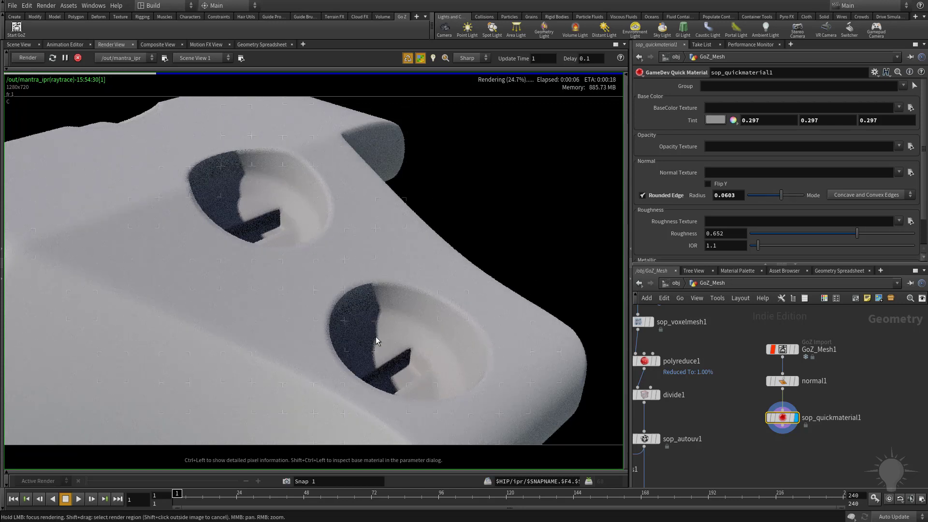
drag(781, 195, 760, 196)
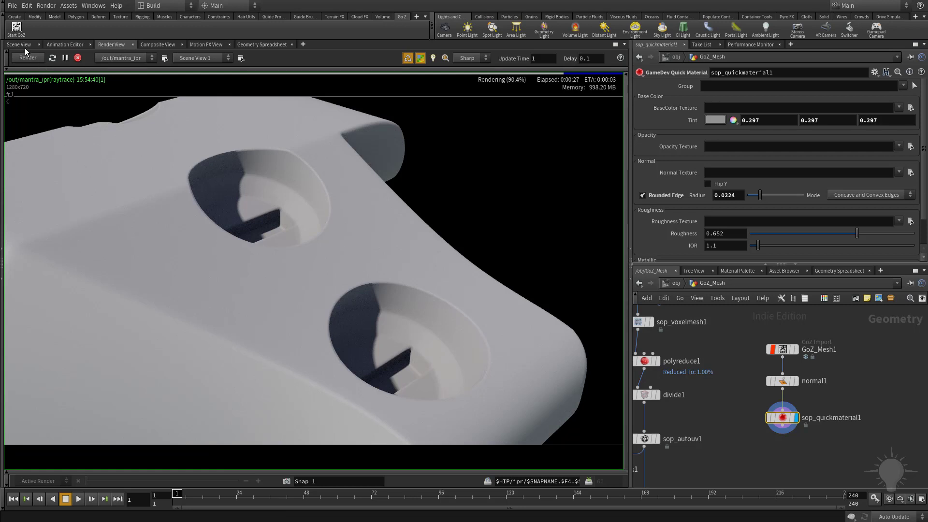
Return to the scene view at object level and delete the sunlight and skylight.
click(22, 45)
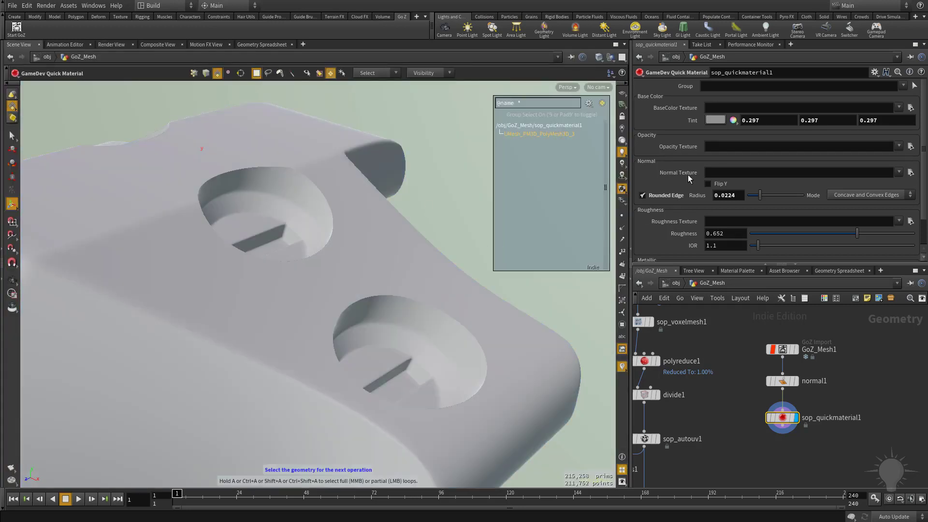
click(676, 283)
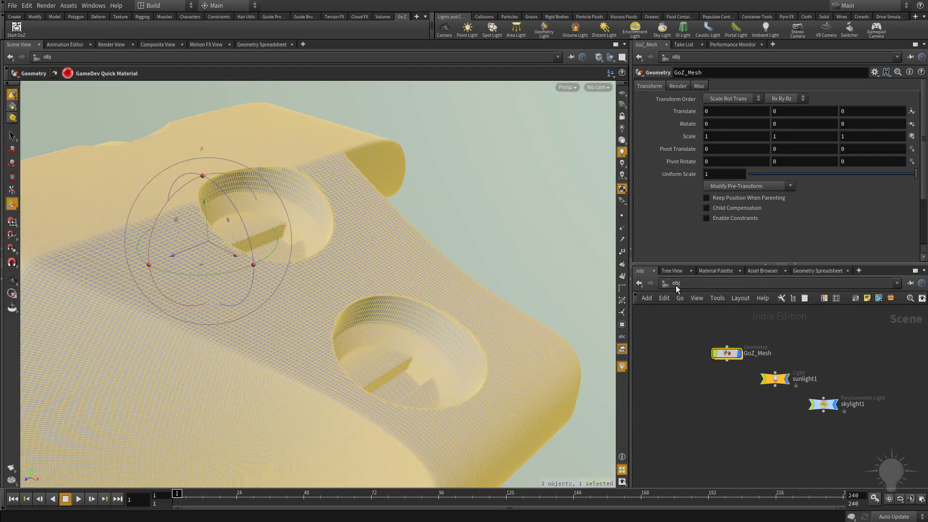
drag(787, 399, 816, 439)
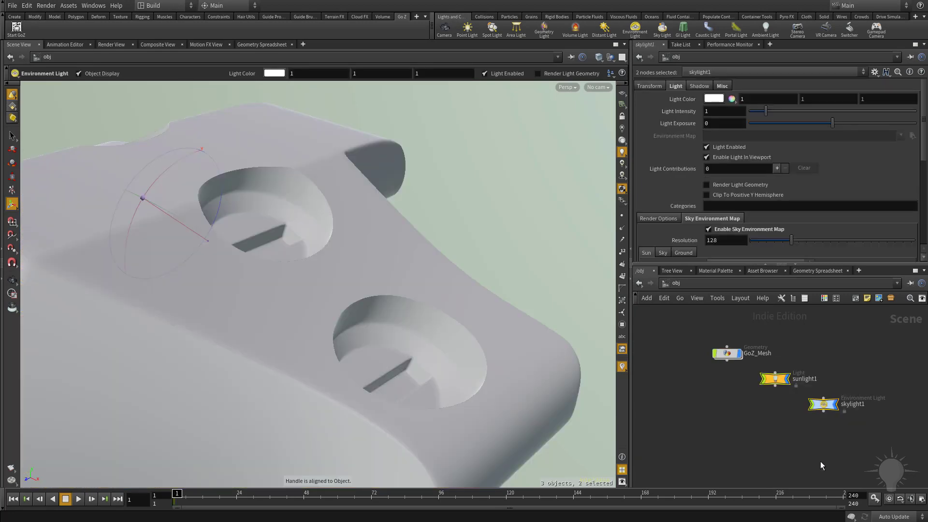
key(Delete)
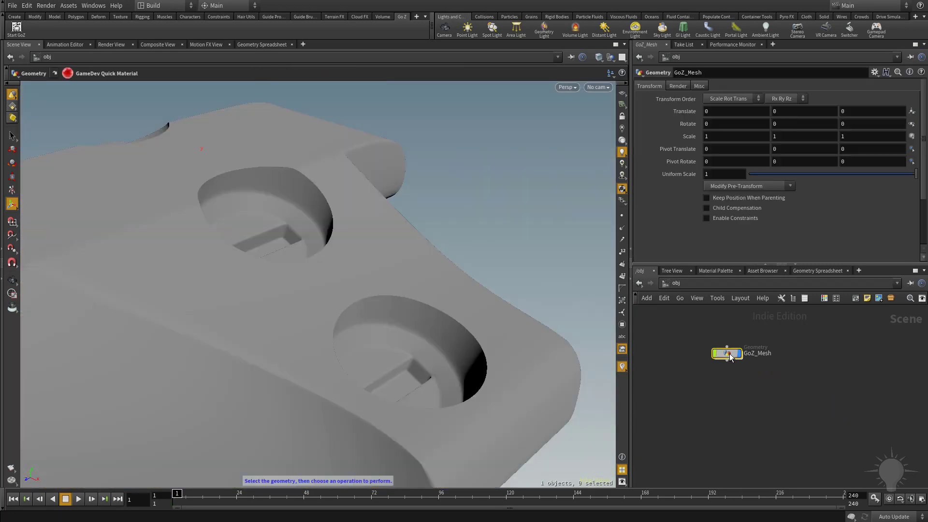
Go inside GoZ_Mesh and delete the GoZ_Mesh1 import together with its Normal and Quick Material nodes.
double_click(727, 353)
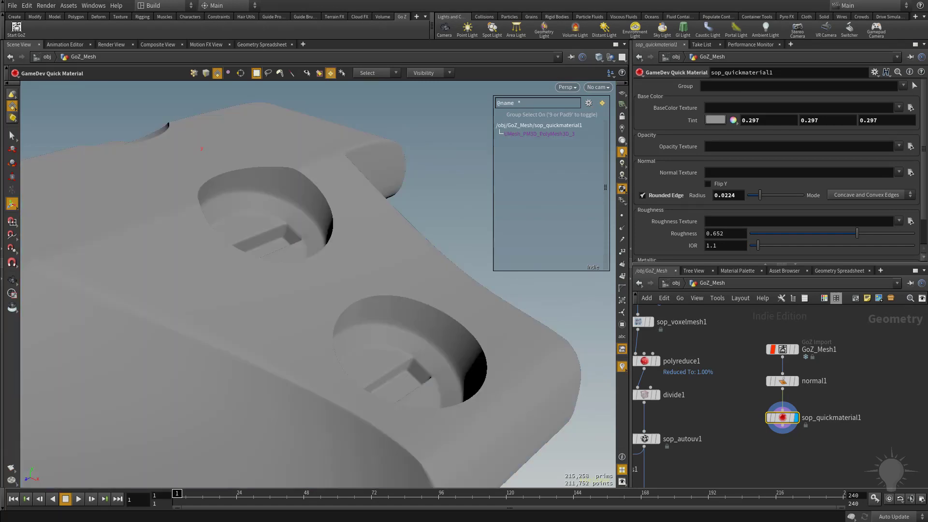
drag(894, 462, 775, 340)
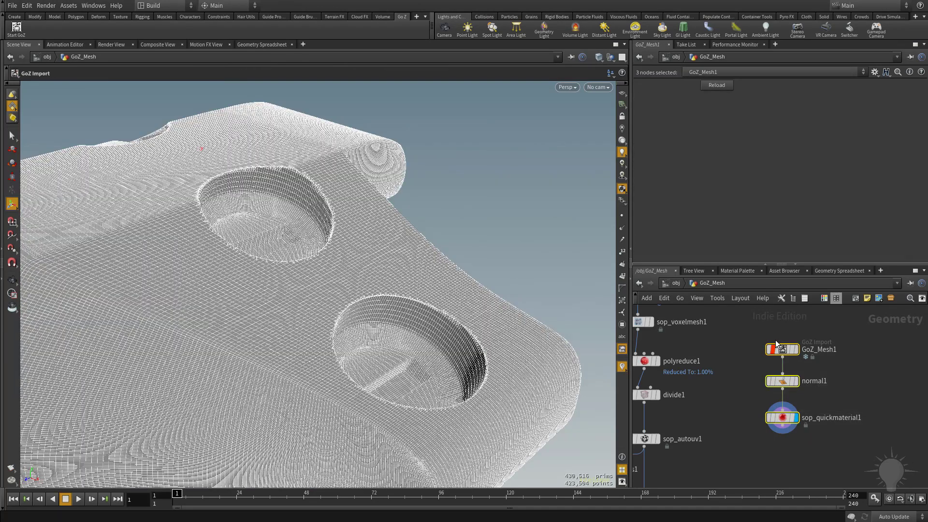
key(Delete)
Display the piecesGeo Blast node's geometry and move the node aside from the voxel mesh chain.
key(h)
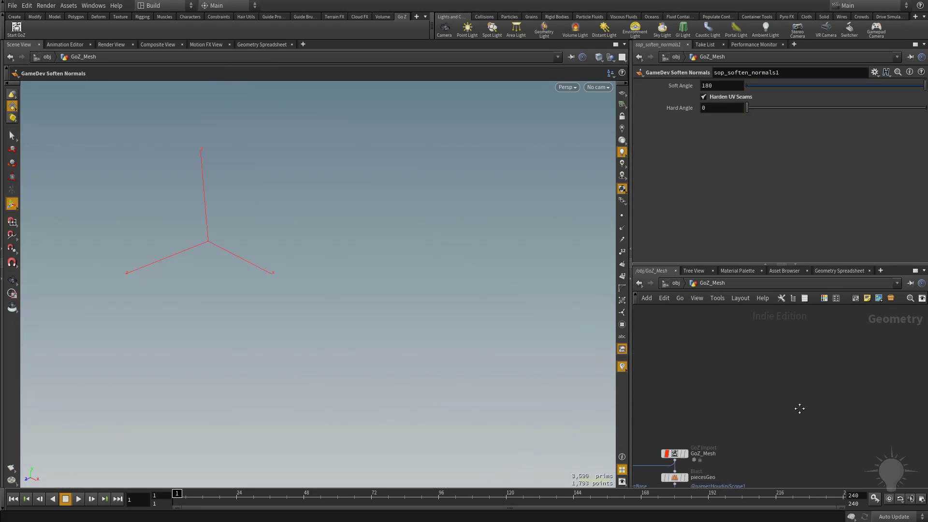
scroll(825, 421, up, 3)
click(706, 369)
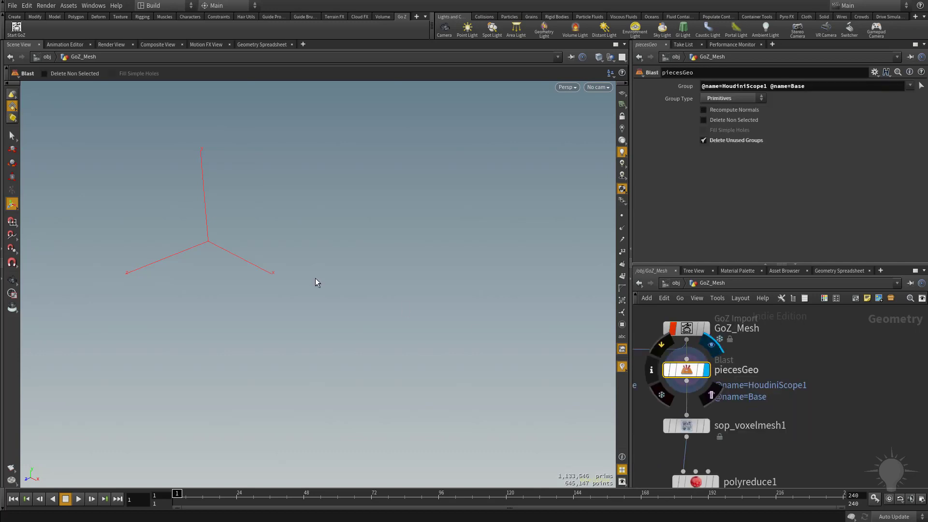
key(Escape)
scroll(454, 269, up, 5)
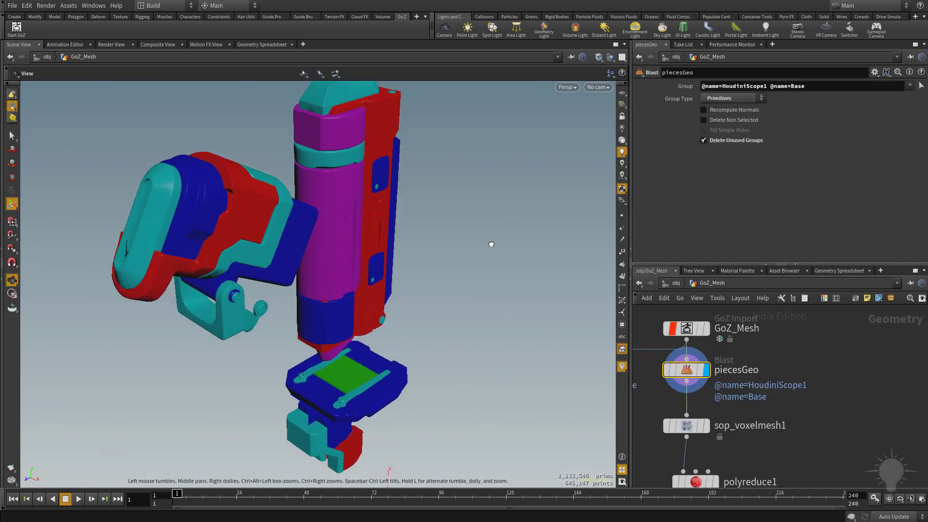
drag(454, 269, 425, 237)
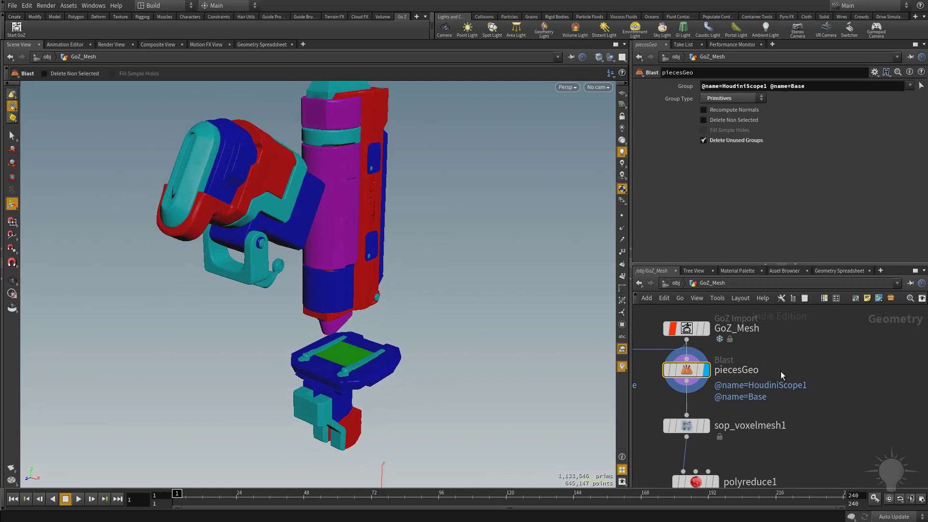
mouse_move(670, 371)
drag(671, 371, 796, 373)
Add a Normal node beside the voxel mesh chain and connect the piecesGeo output to it.
scroll(823, 416, down, 3)
middle_drag(822, 417, 737, 345)
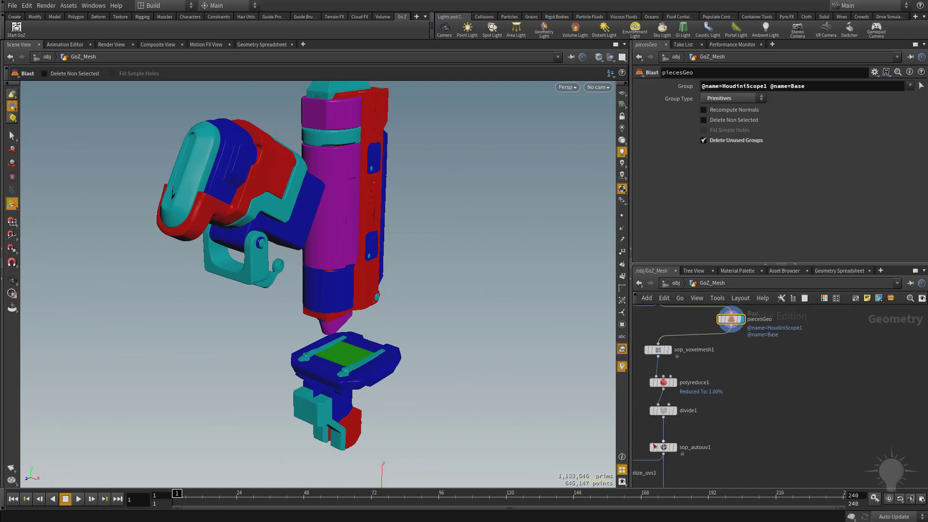
middle_drag(781, 418, 810, 421)
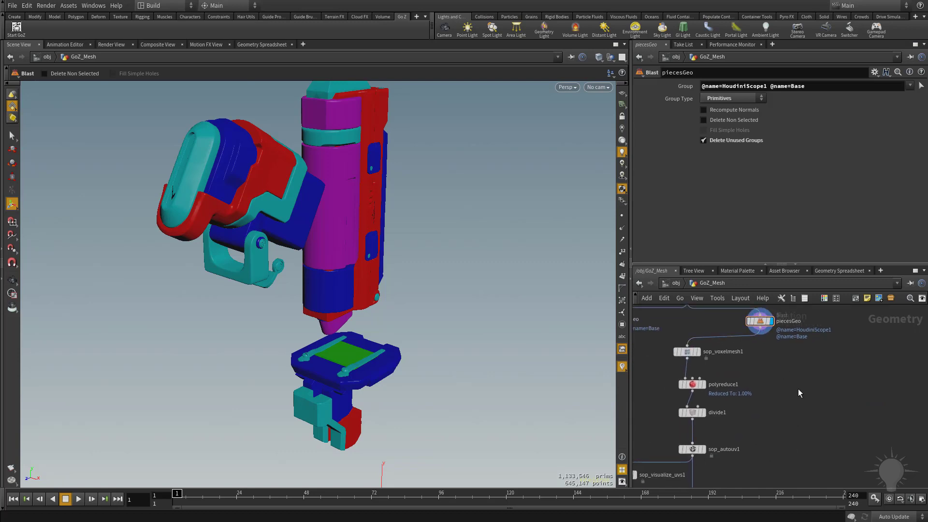
key(Tab)
text(nor)
key(Return)
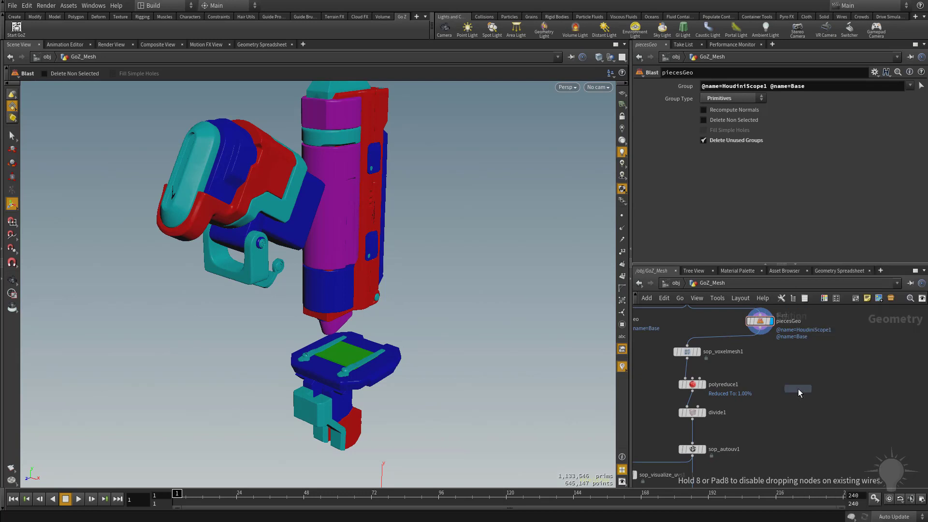
click(798, 390)
drag(760, 330, 797, 382)
Set the Normal node's weighting method to By Face Area, move it closer below piecesGeo and display it.
click(740, 136)
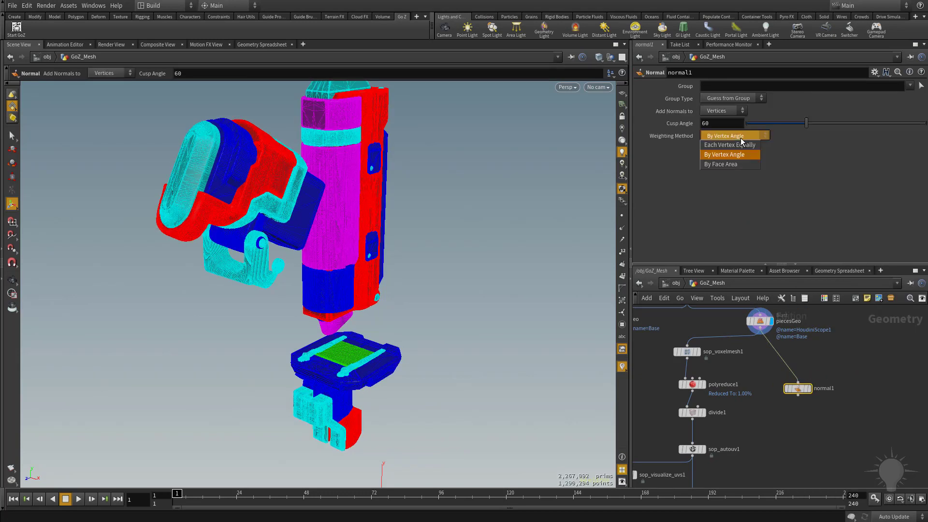
click(733, 165)
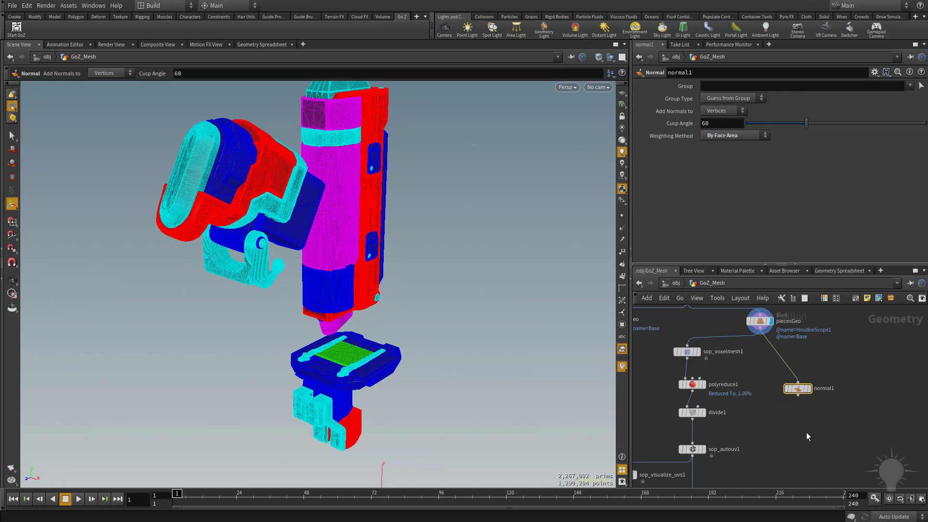
drag(798, 389, 790, 351)
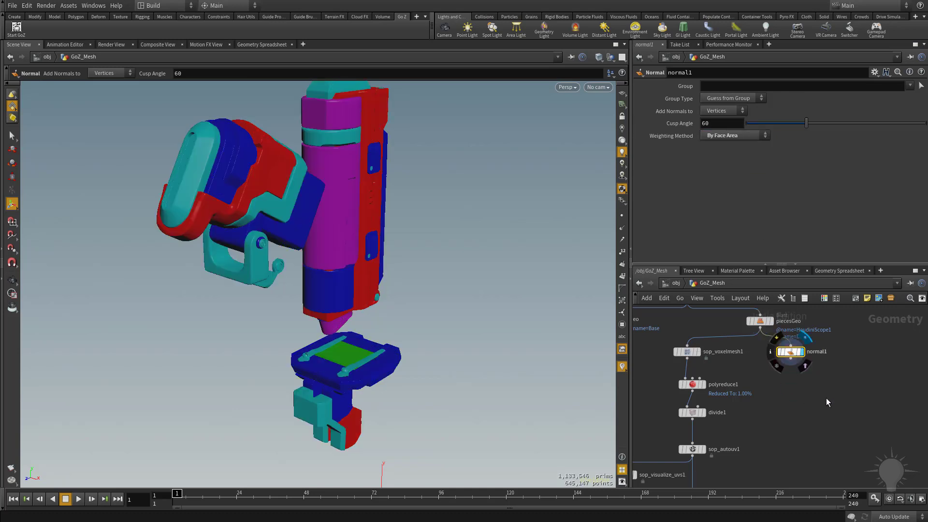
middle_drag(826, 399, 824, 398)
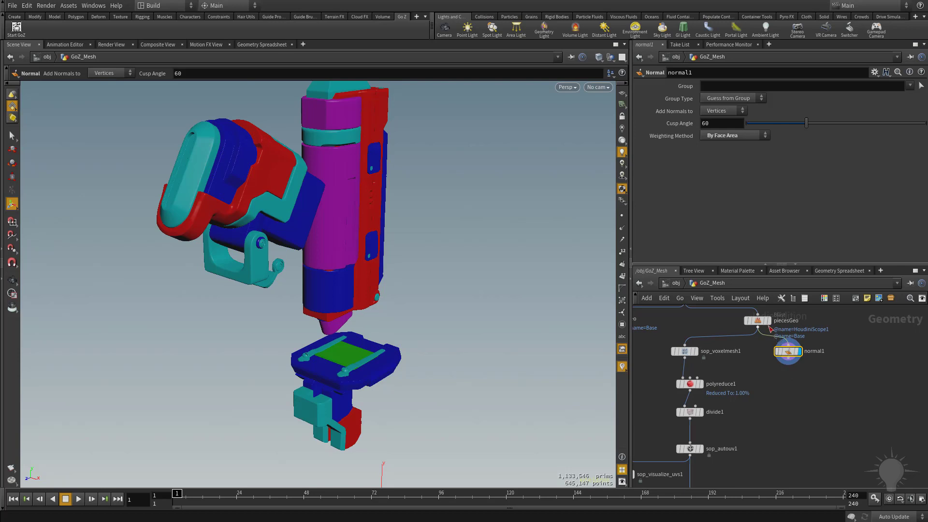
middle_drag(738, 319, 712, 330)
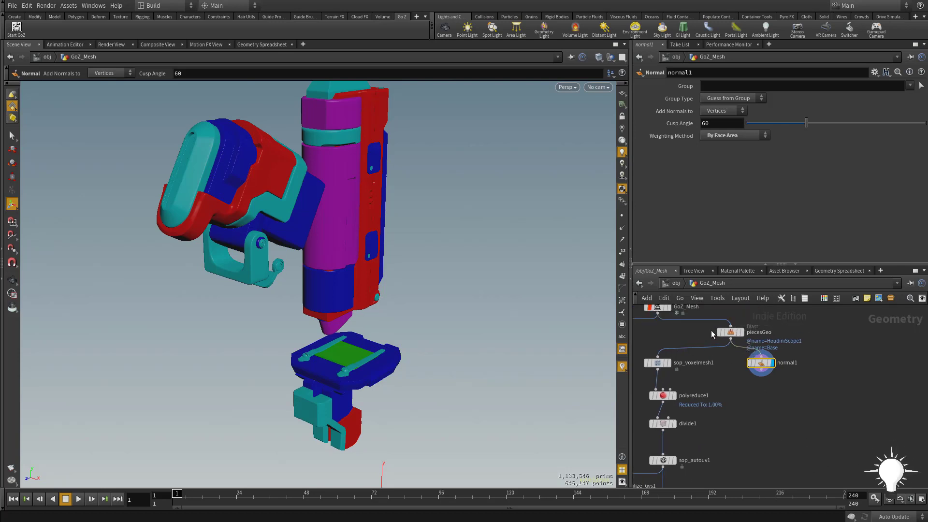
middle_drag(807, 391, 831, 321)
middle_drag(811, 397, 812, 434)
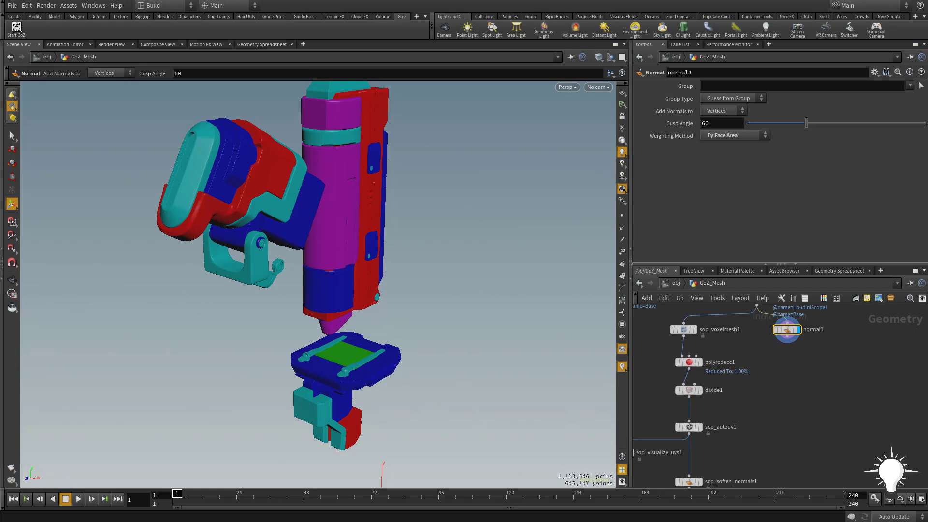